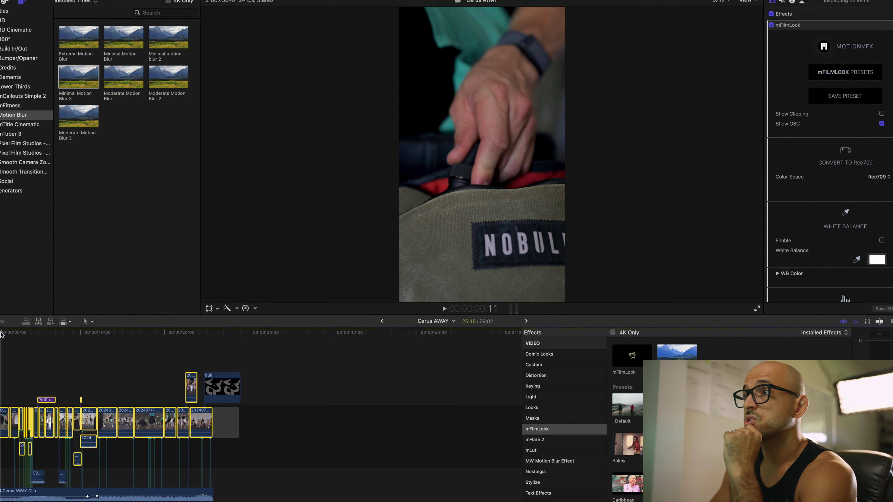
- Scrub through the opening six seconds of the Cerus AWAY edit to review its first shots
left_click_drag(6, 334, 22, 337)
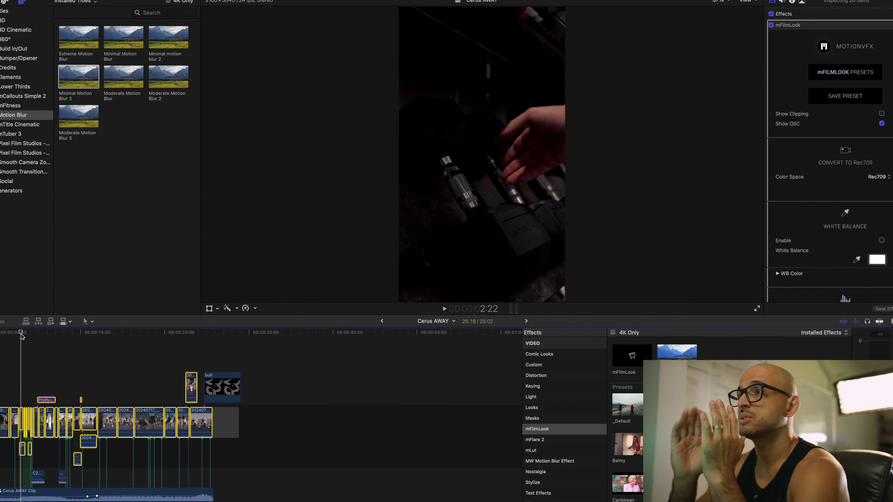
left_click_drag(22, 335, 23, 334)
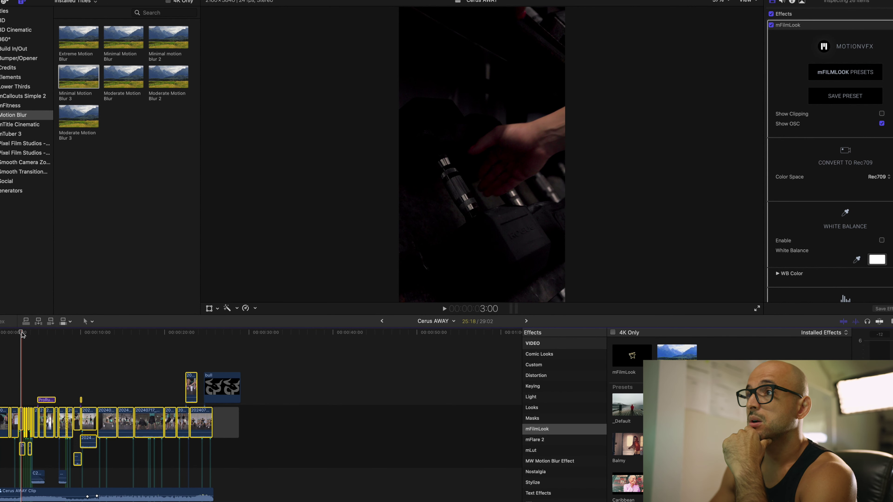
left_click_drag(22, 334, 28, 333)
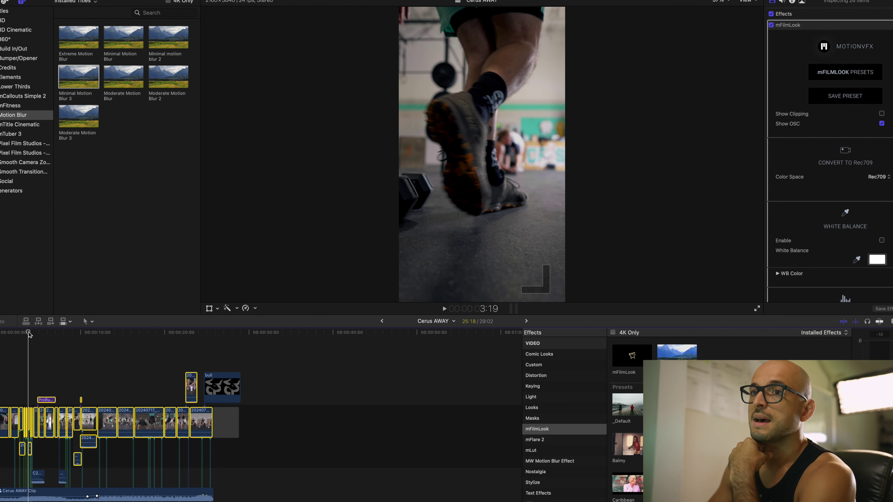
left_click_drag(29, 333, 29, 333)
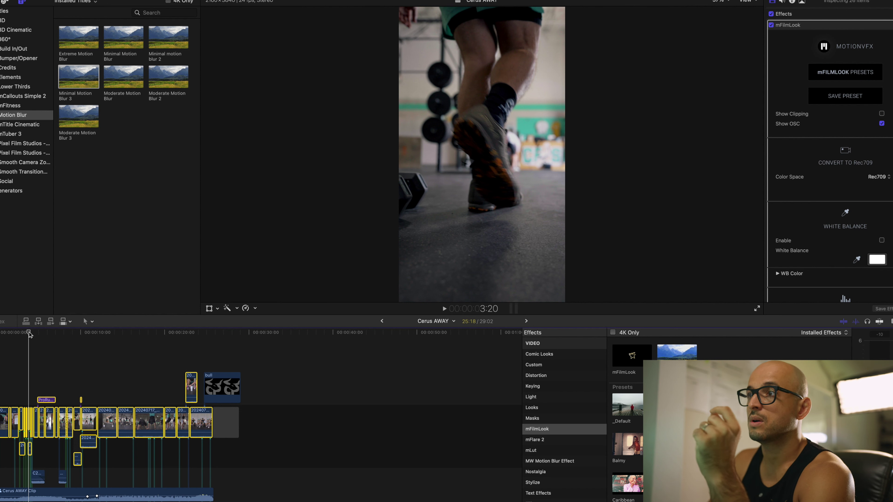
left_click_drag(28, 334, 47, 333)
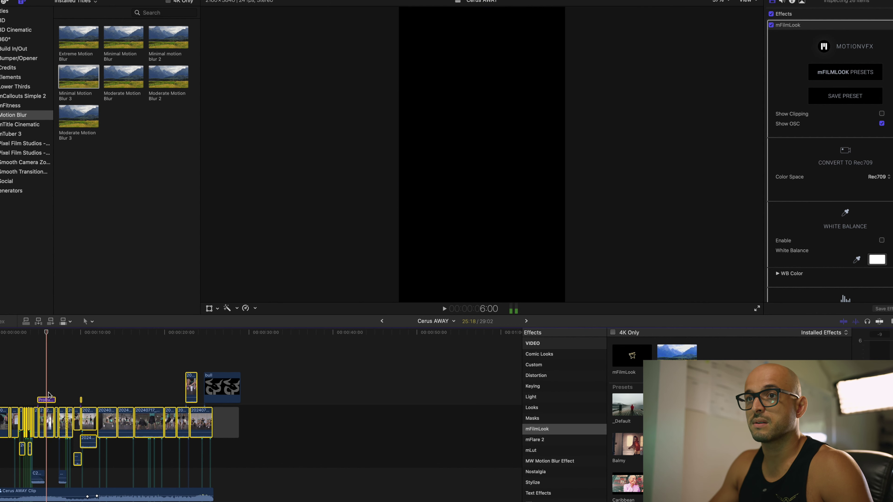
- Select the ProRumble directional clip above the storyline and review the shots around it up to about nine seconds
left_click(50, 401)
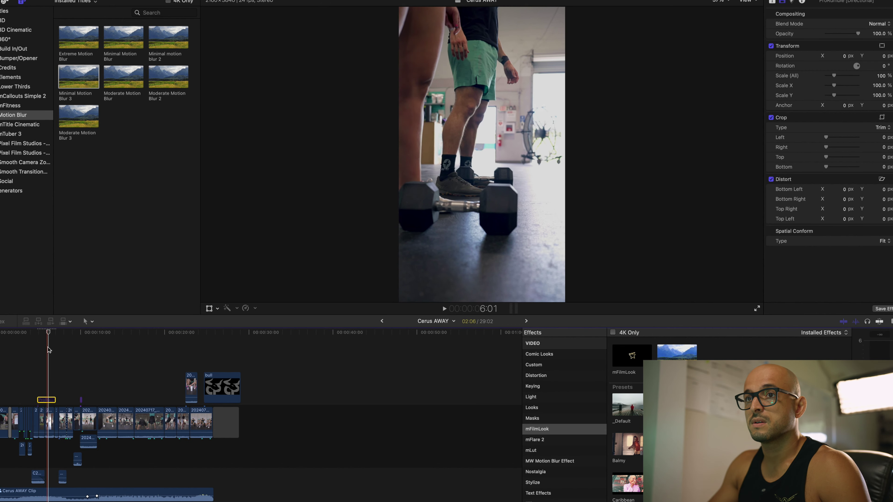
left_click_drag(48, 334, 30, 338)
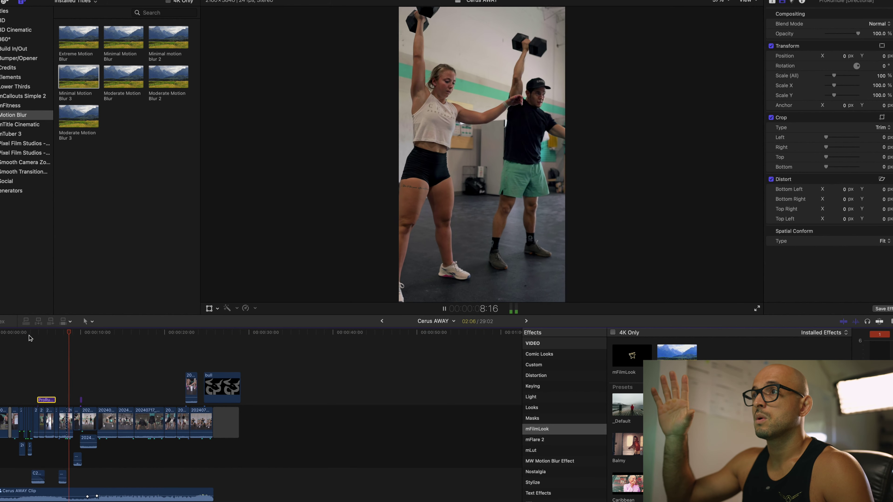
left_click_drag(69, 335, 75, 334)
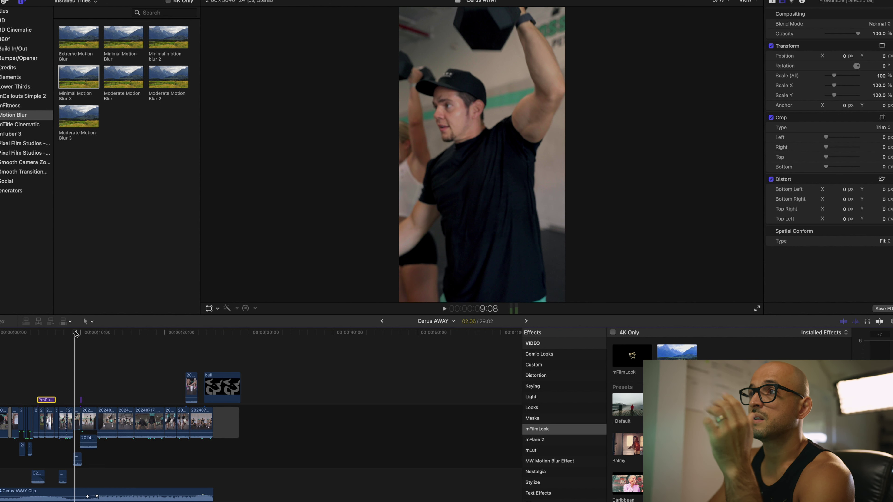
- Scrub back and forth over the dumbbell snatch shots between about nine and twelve seconds, up to the weight-plate transition
left_click_drag(76, 333, 84, 335)
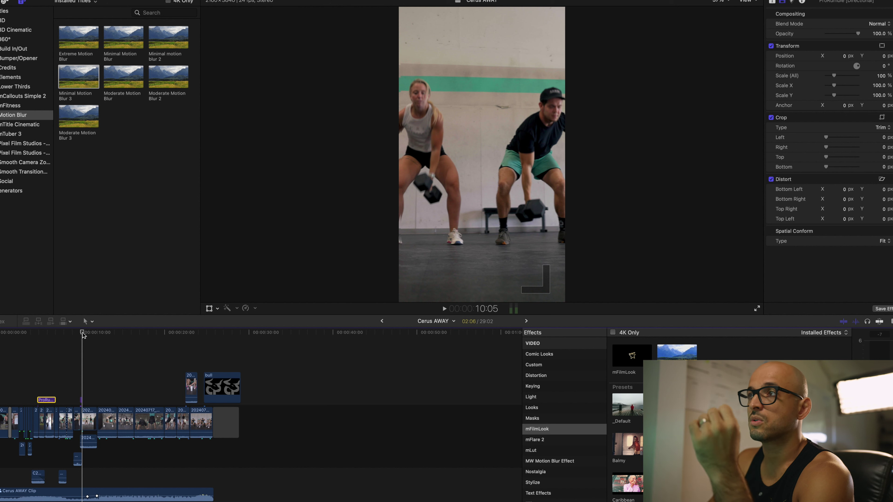
left_click_drag(84, 335, 92, 335)
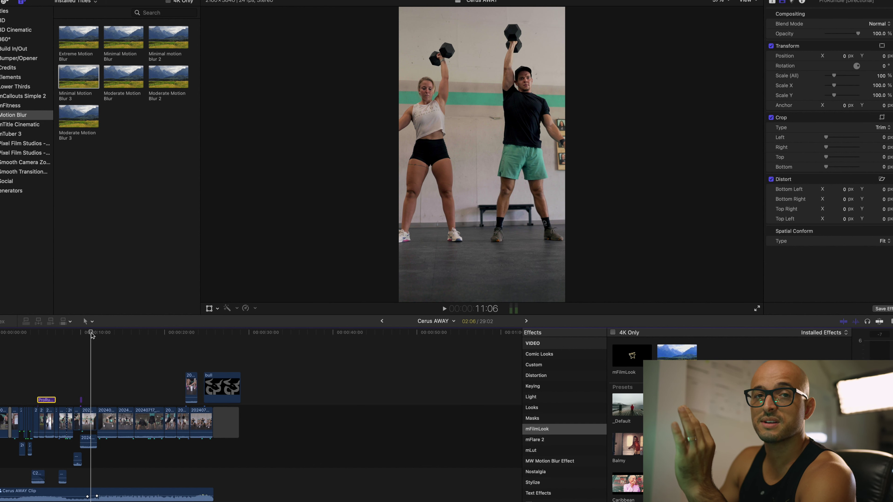
left_click_drag(92, 335, 90, 335)
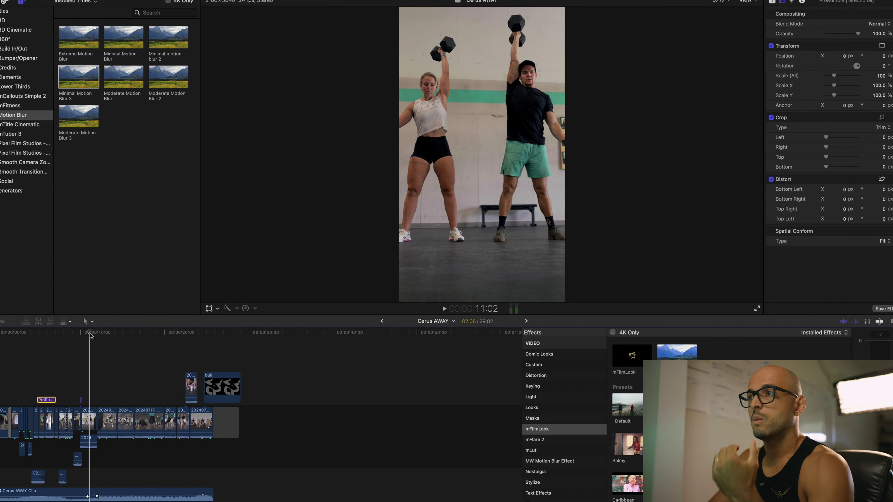
left_click_drag(91, 336, 97, 336)
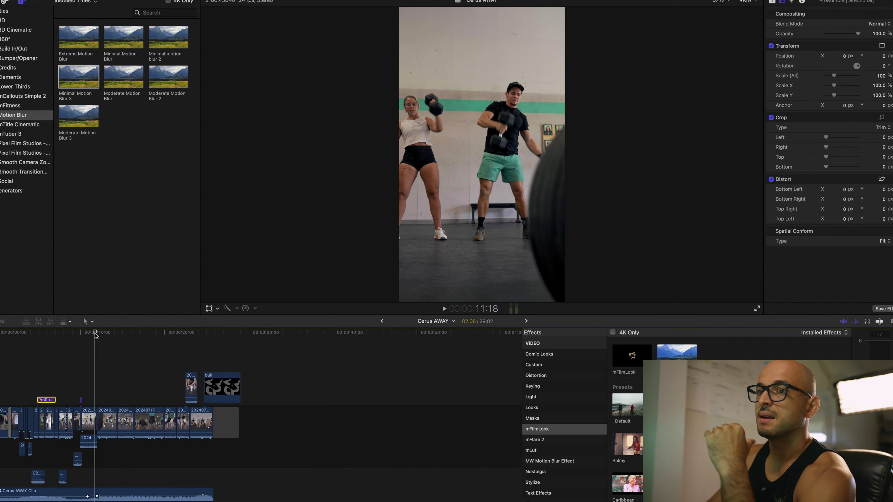
- Play the sequence from 8:04 to about 12 seconds with the system volume raised
left_click_drag(96, 336, 65, 342)
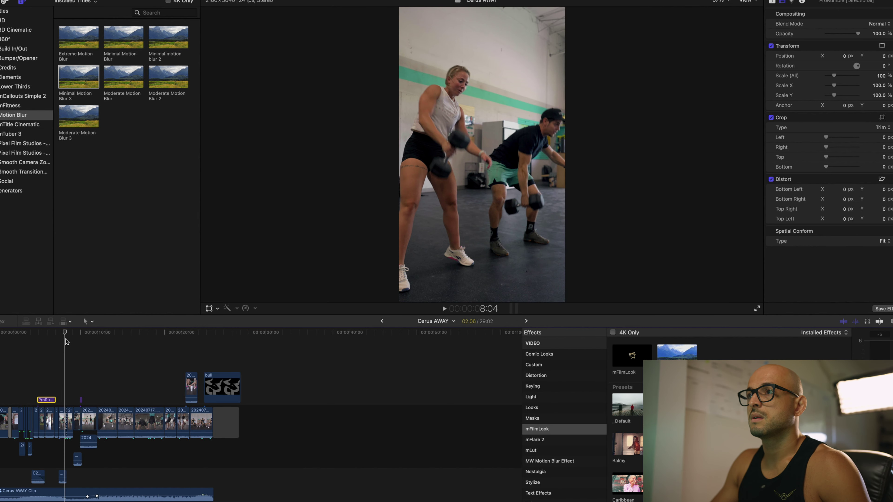
key("space")
key("XF86AudioRaiseVolume")
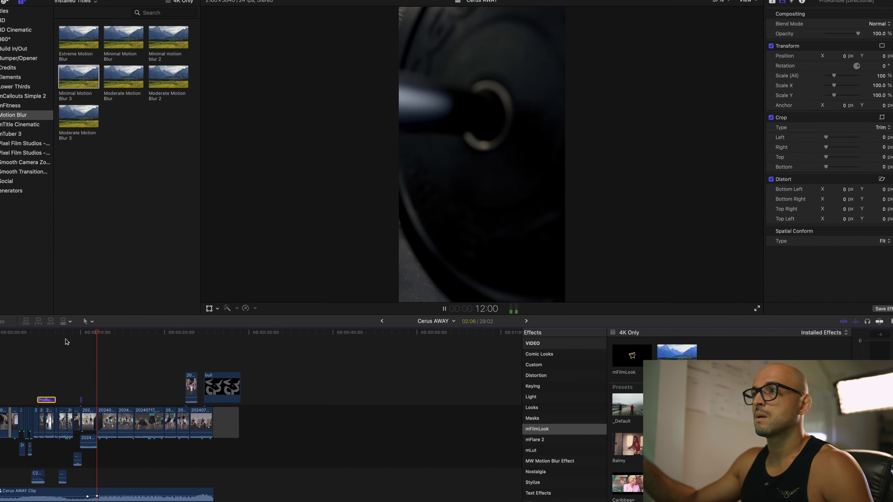
key("space")
key("XF86AudioRaiseVolume")
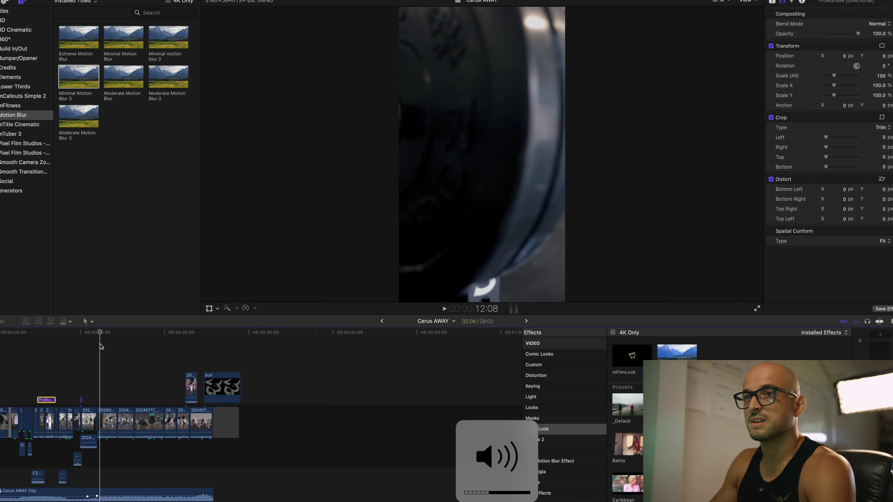
- Review the closing section of the edit, from the hydration drink shots through the bench shot to the end logo
left_click_drag(100, 335, 188, 337)
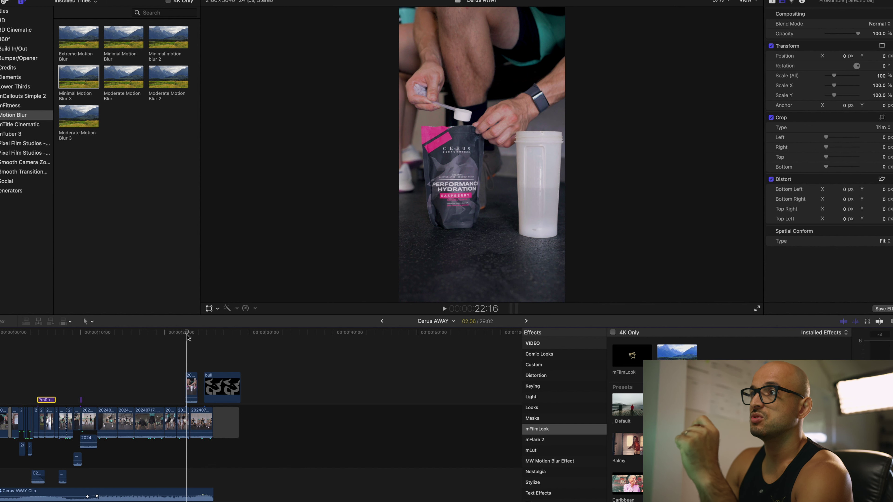
mouse_move(188, 337)
left_mouse_down()
mouse_move(210, 338)
mouse_move(193, 337)
left_mouse_up()
left_click_drag(158, 338, 200, 339)
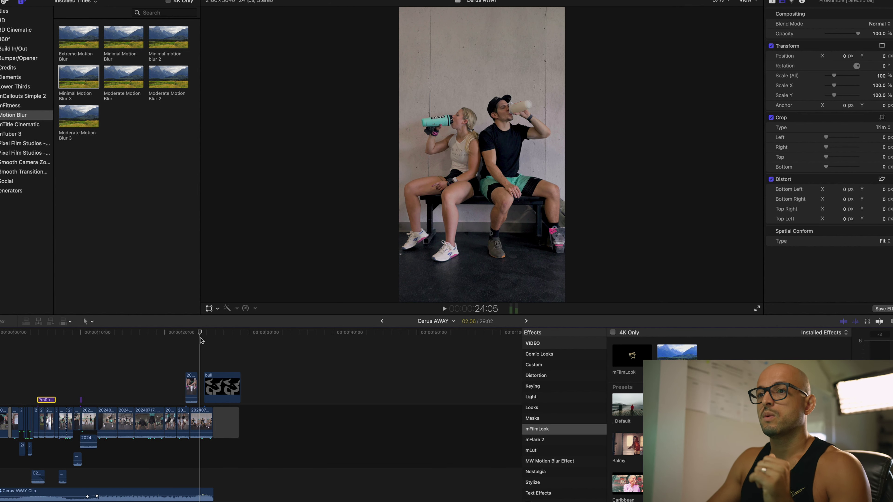
scroll(199, 422, "down", 4)
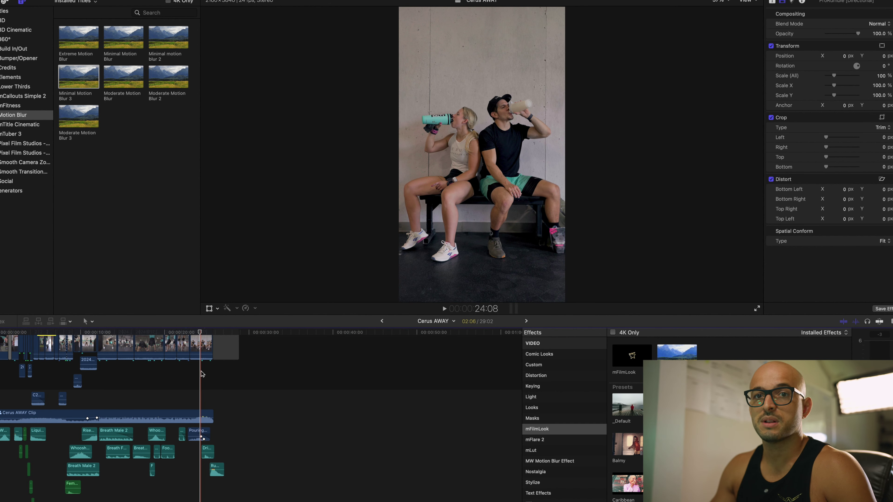
key("space")
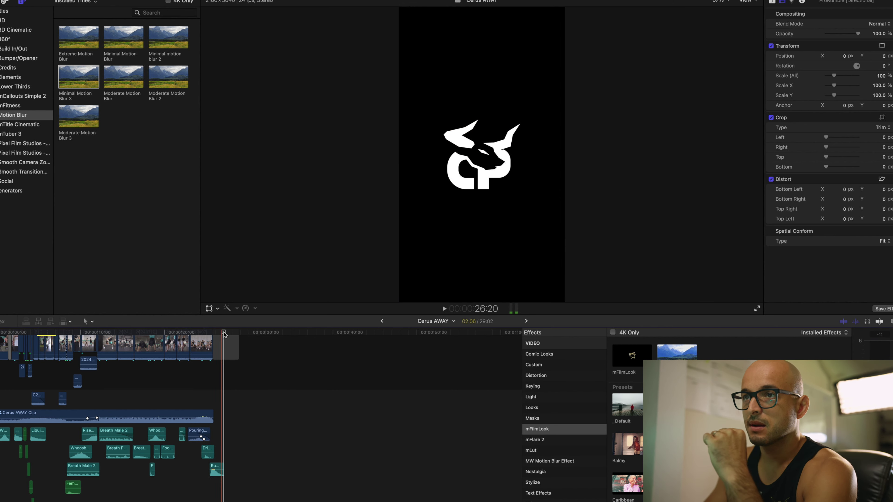
- Replay the workout section from 7:21 and lower the system volume
left_click(63, 334)
scroll(63, 347, "up", 5)
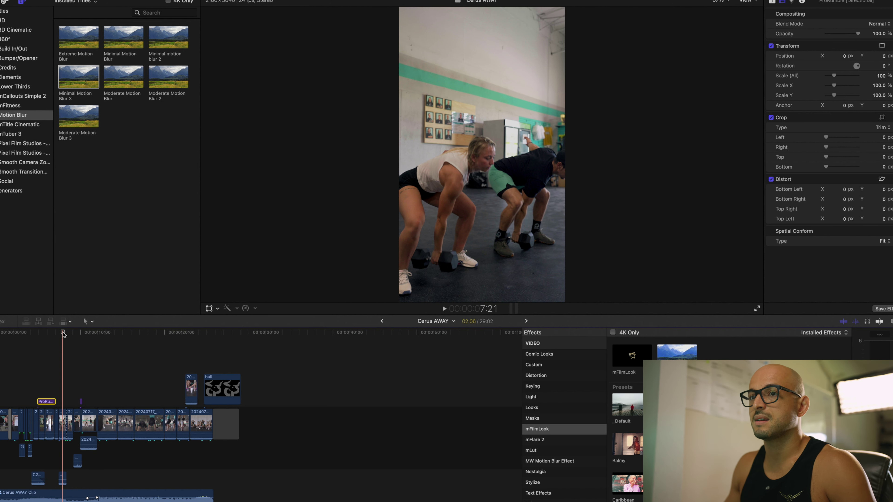
key("space")
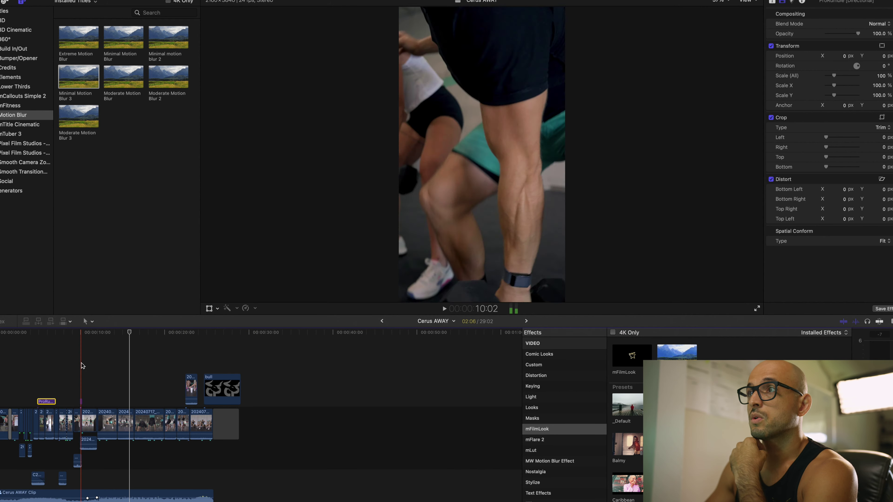
left_click(83, 363)
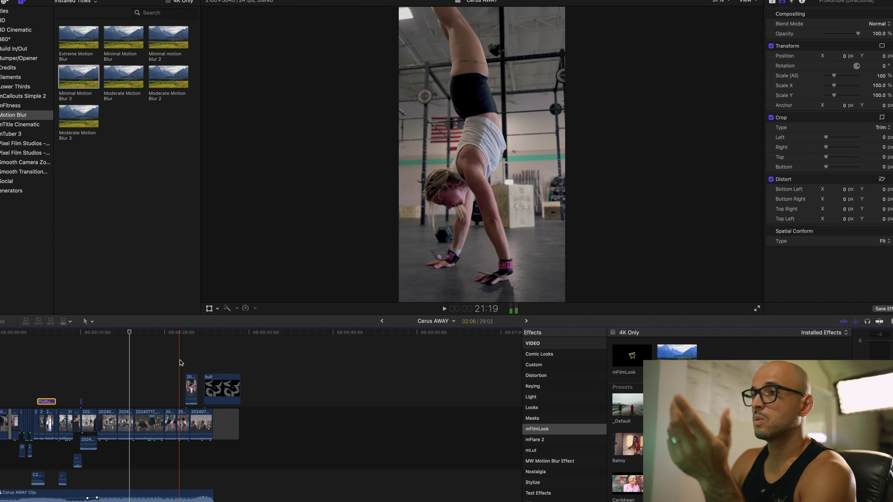
key("XF86AudioLowerVolume")
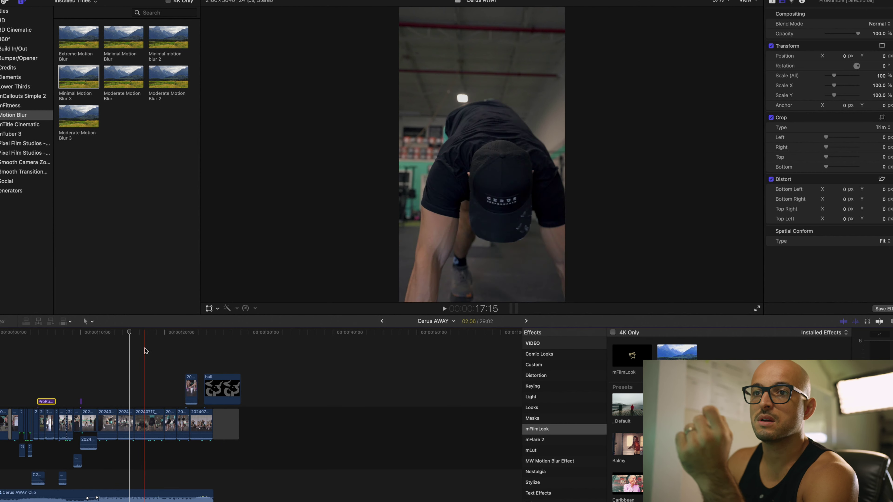
- Examine how the sound effects and breath clips are layered beneath the music clip in the timeline
scroll(123, 387, "down", 4)
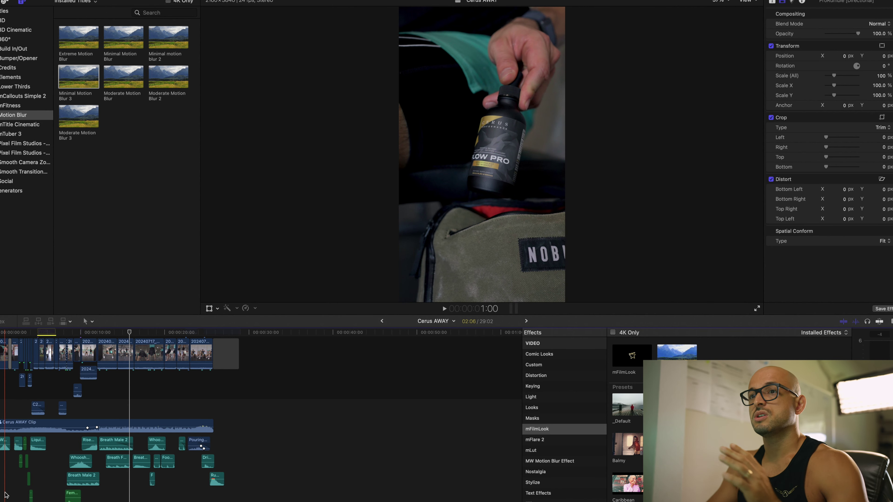
scroll(170, 490, "down", 2)
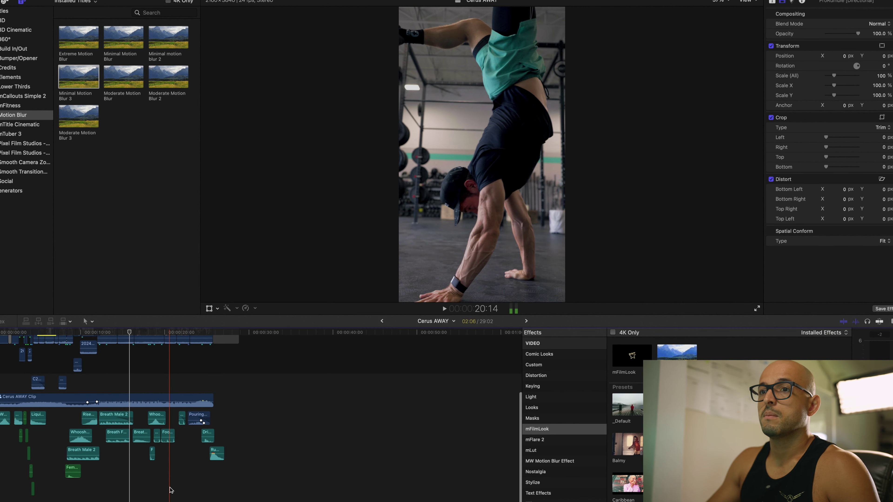
scroll(147, 475, "up", 4)
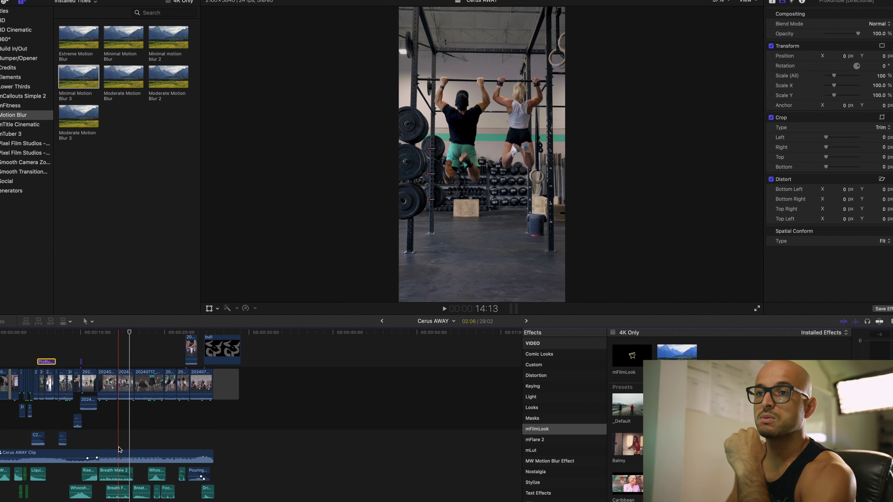
scroll(114, 443, "down", 2)
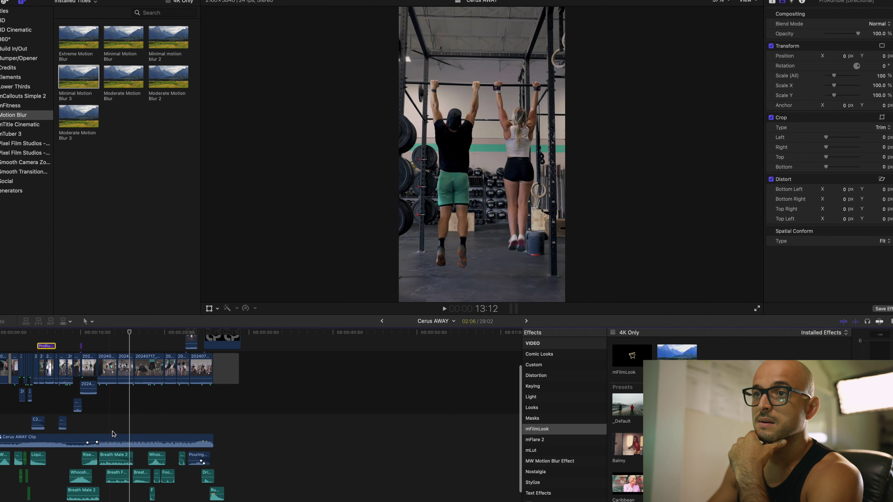
- Open the Cerus AWAY Clip compound clip and show the Channel EQ settings of its longest RPReplay audio section
double_click(112, 440)
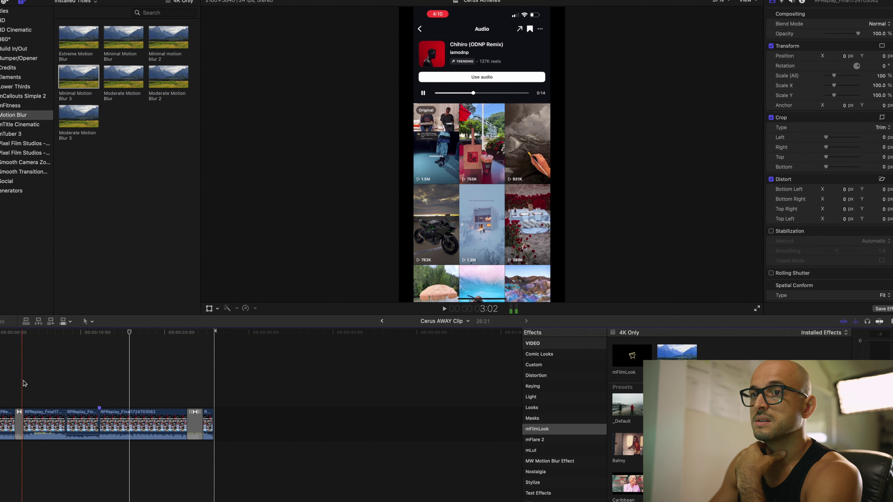
left_click(157, 384)
left_click(160, 414)
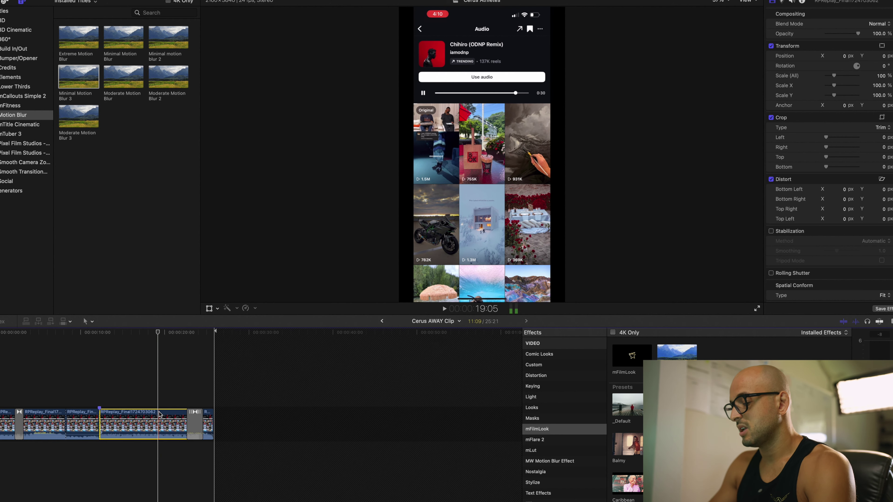
left_click(793, 2)
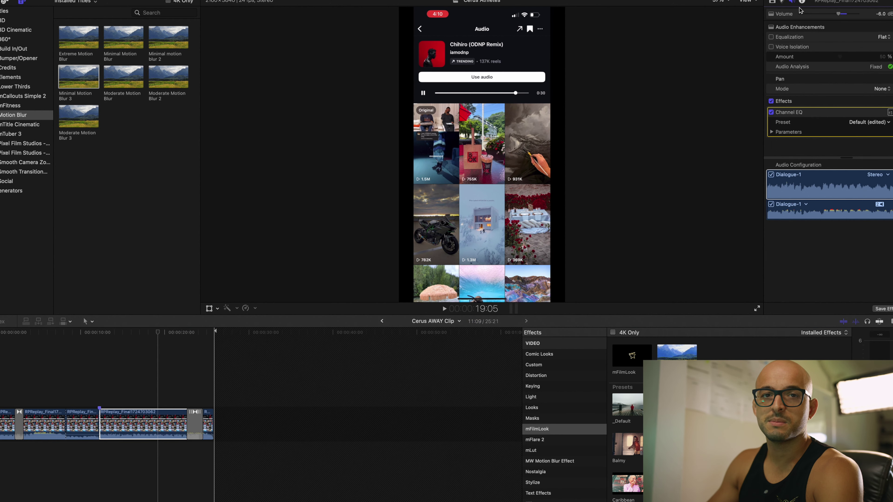
left_click(891, 112)
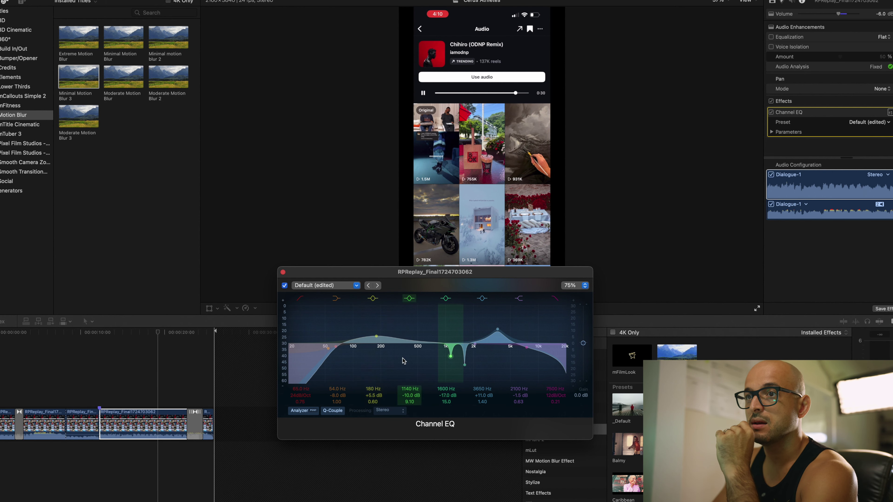
- During playback, try boosting the 1140 Hz Channel EQ band to +15 dB at 1200 Hz, and return it to -10 dB at 1140 Hz
left_click(160, 389)
key("XF86AudioRaiseVolume")
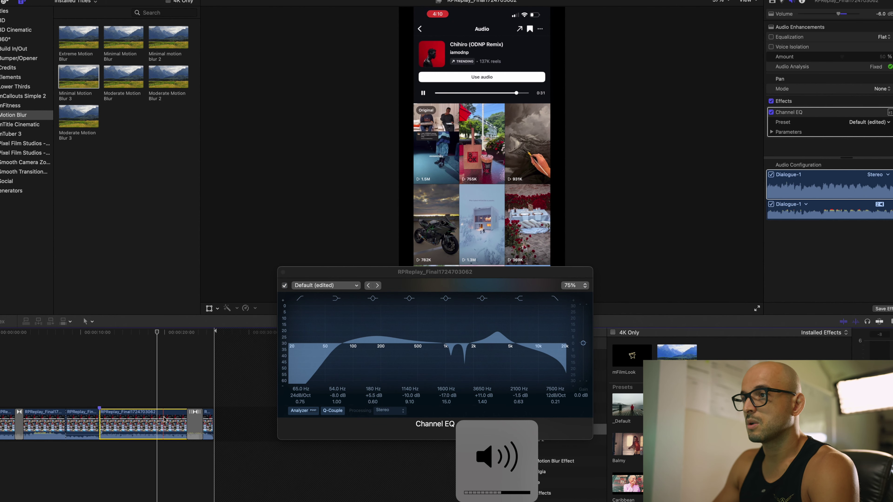
key("space")
left_click_drag(451, 356, 453, 313)
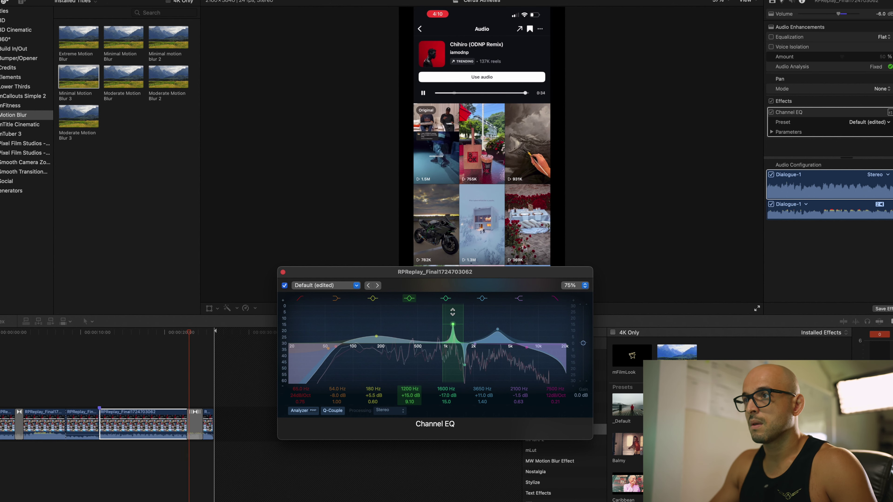
key("space")
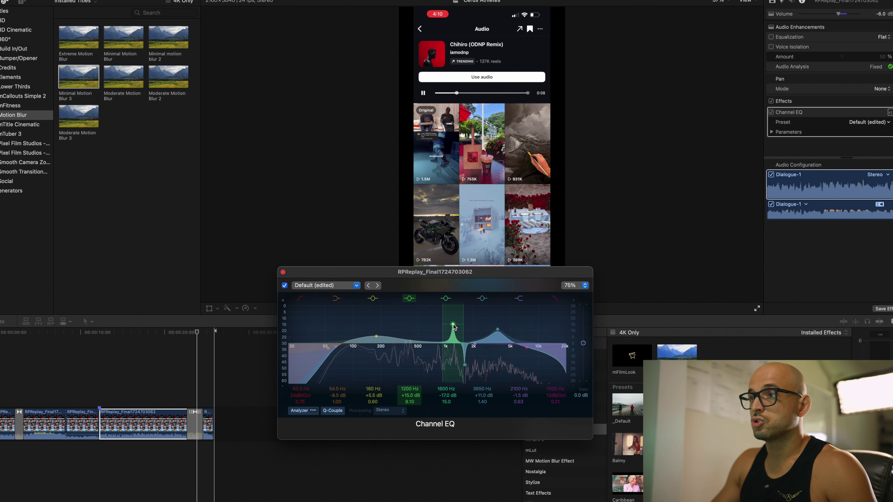
left_click_drag(454, 326, 453, 359)
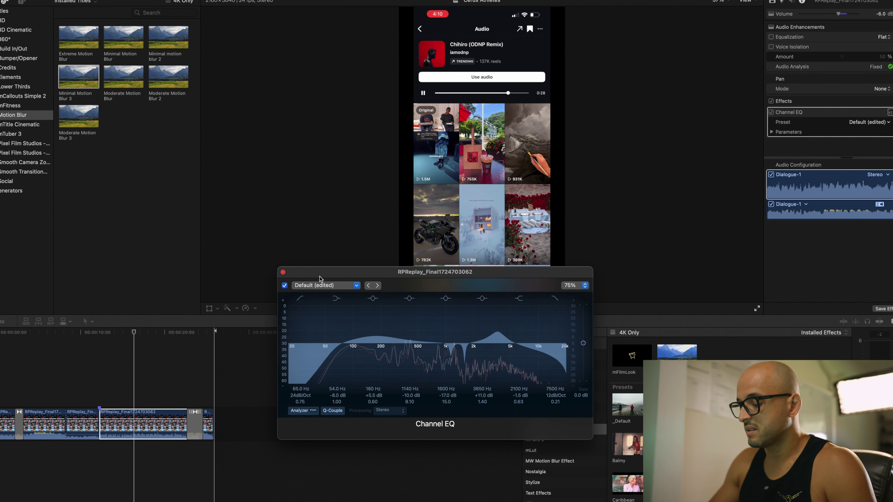
- Close the Channel EQ and play the music section from about 7:02 at a raised system volume, lowering the volume after stopping
left_click(283, 273)
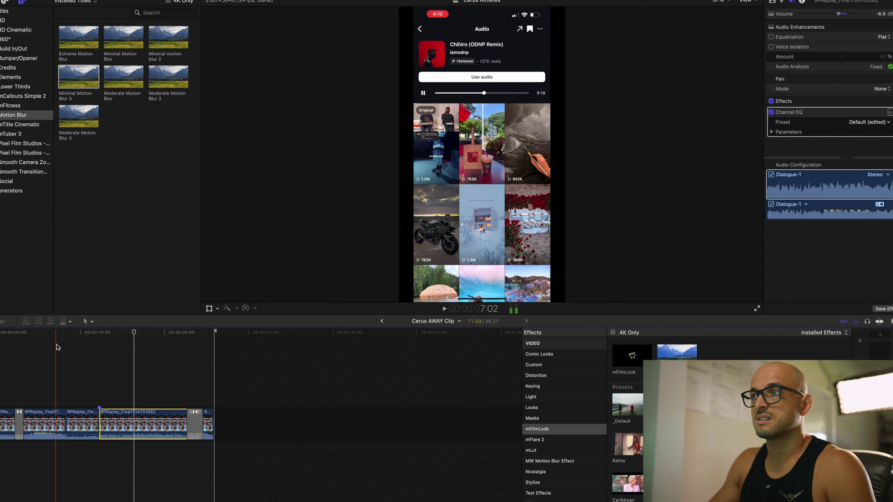
key("space")
key("XF86AudioRaiseVolume")
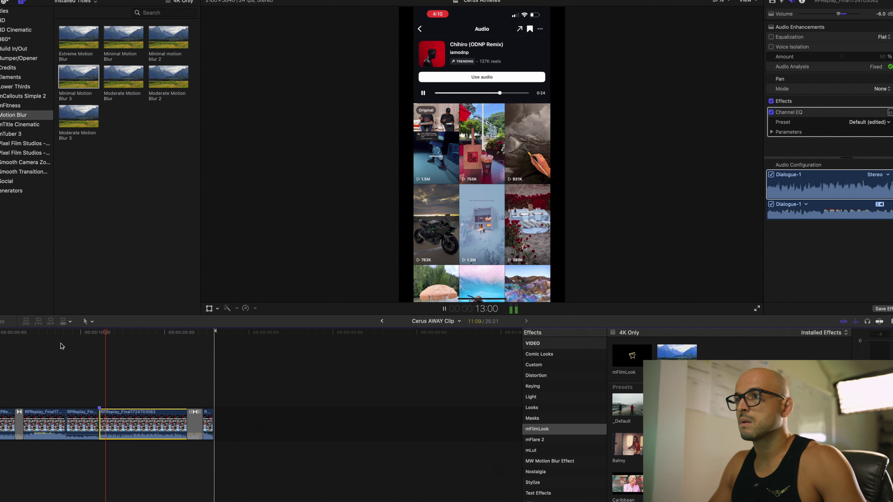
key("space")
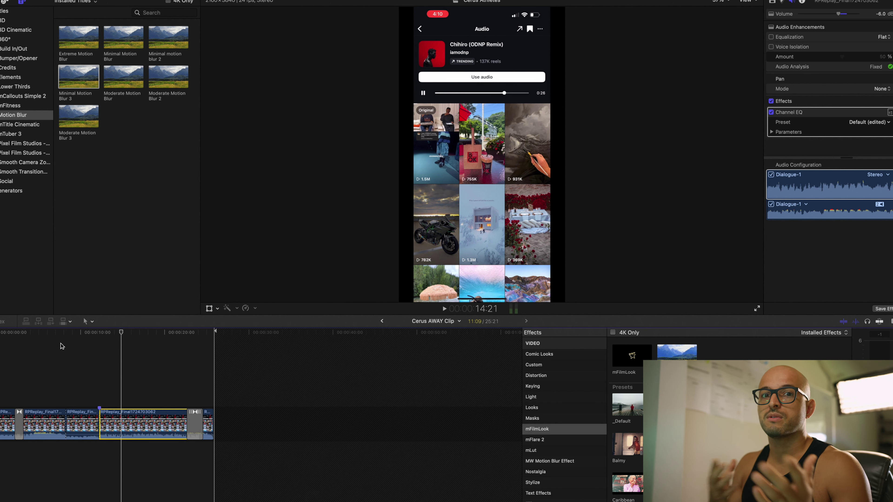
key("XF86AudioLowerVolume")
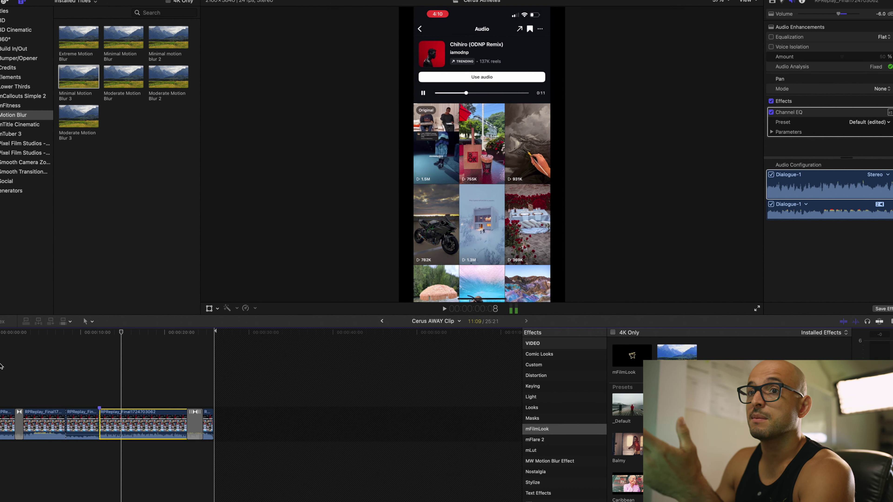
- Inspect the Channel EQ settings of the first RPReplay audio section, close them, and return to the main Cerus AWAY timeline
left_click(6, 415)
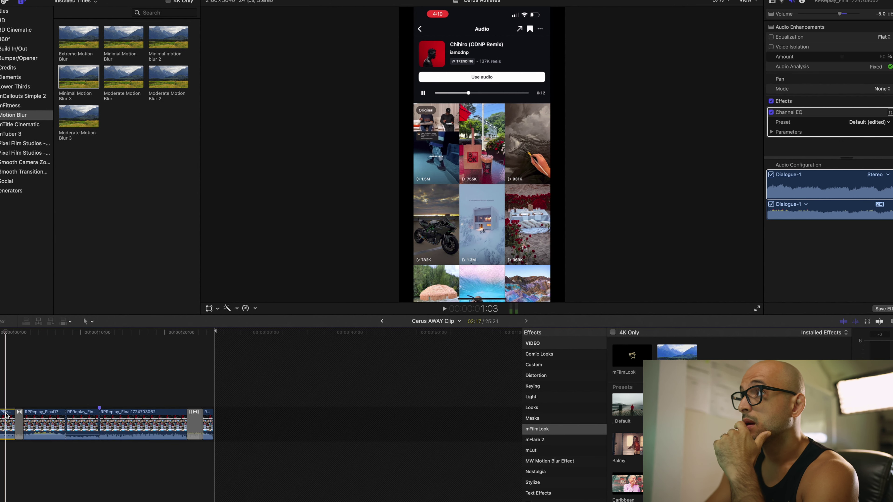
left_click(890, 113)
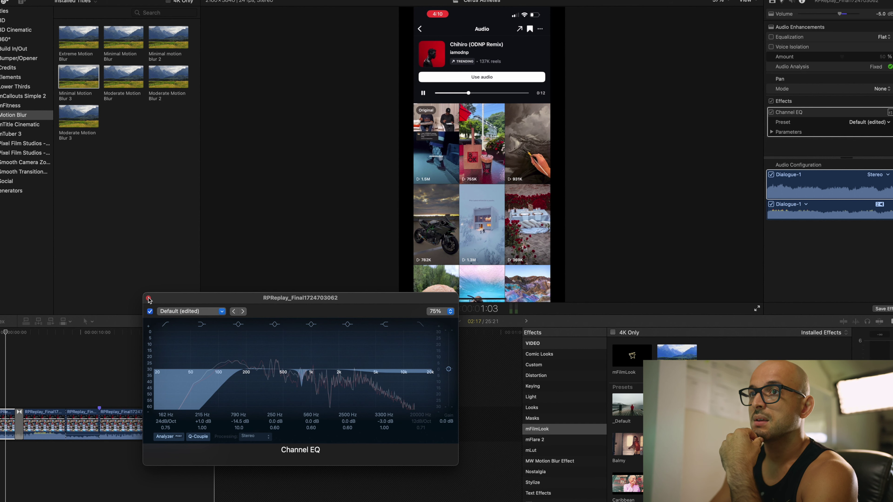
left_click(148, 298)
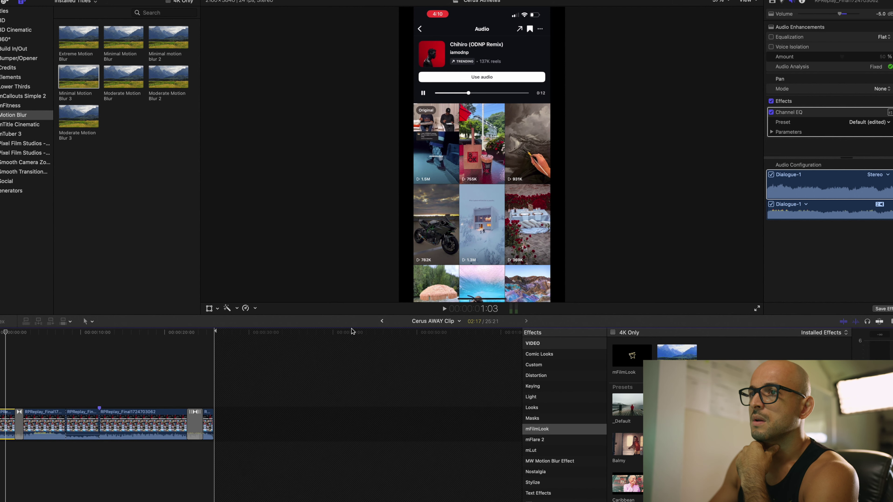
left_click(382, 321)
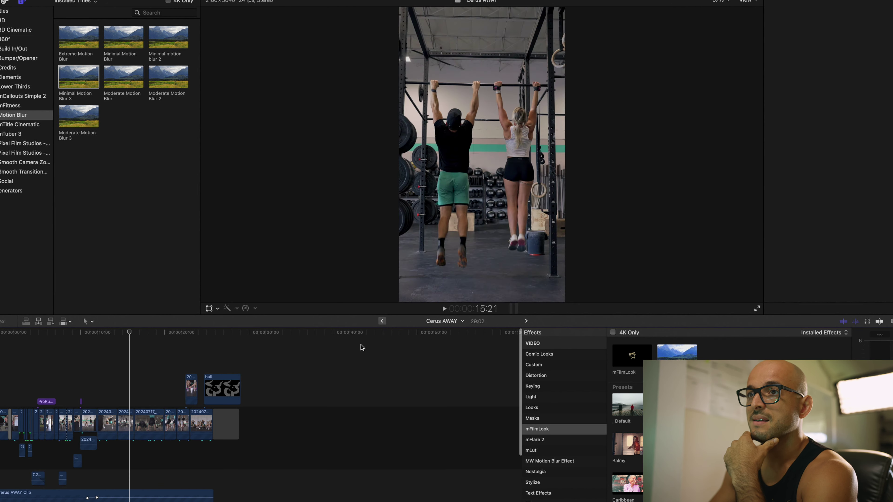